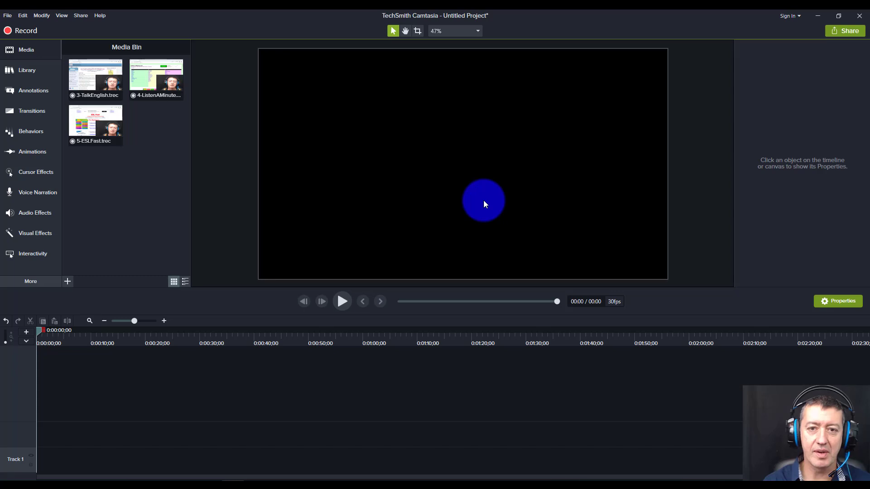
Add 3-TalkEnglish.trec to the timeline, preview it to 00:05, and show the Cursor Effects
left_click_drag(95, 81, 23, 456)
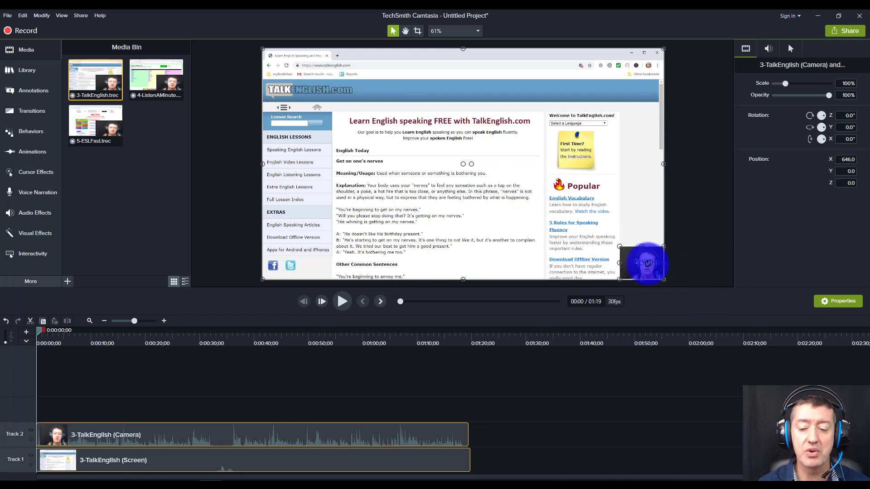
left_click(343, 302)
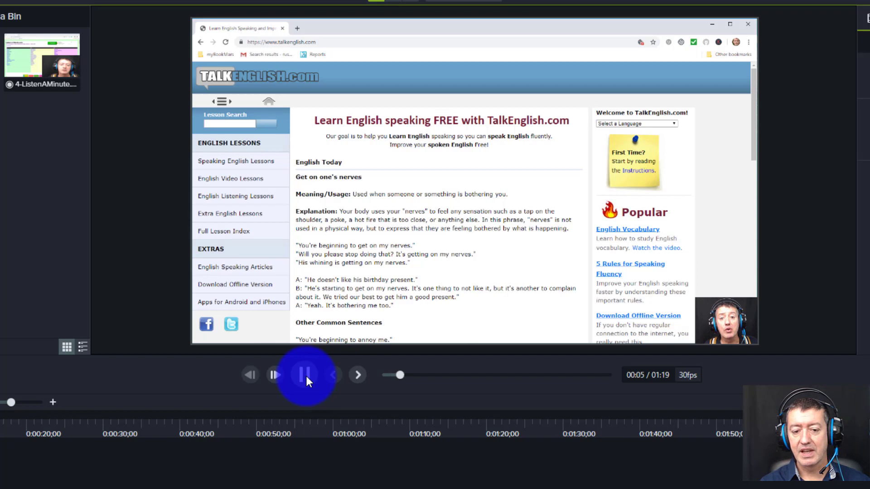
left_click(306, 380)
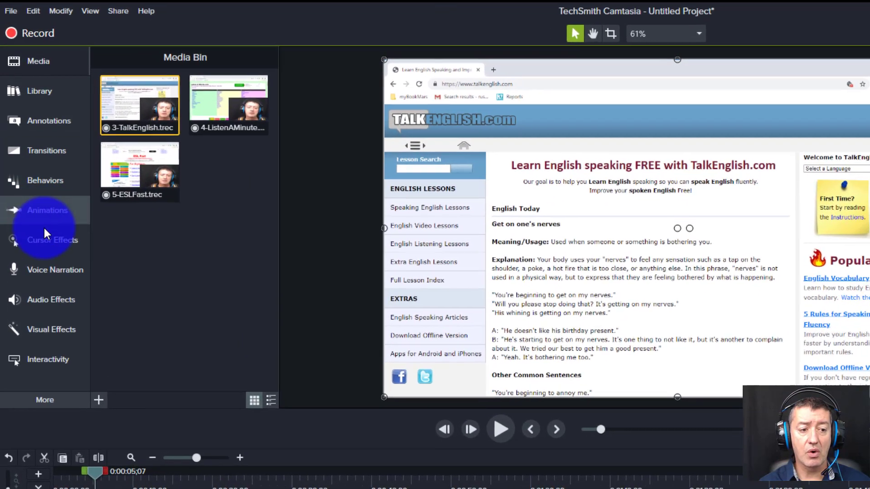
left_click(31, 173)
Apply a yellow Cursor Highlight to the Track 1 screen clip and preview it to 00:08
left_click_drag(136, 124, 170, 466)
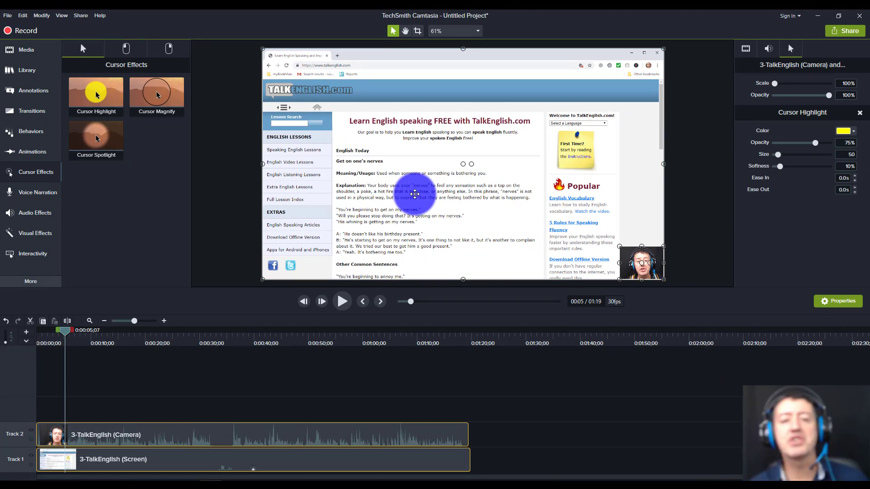
left_click(343, 302)
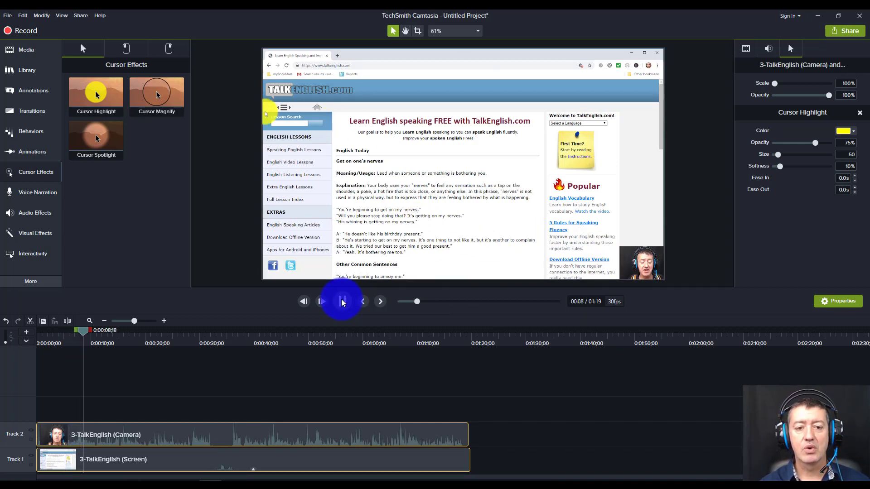
left_click(425, 186)
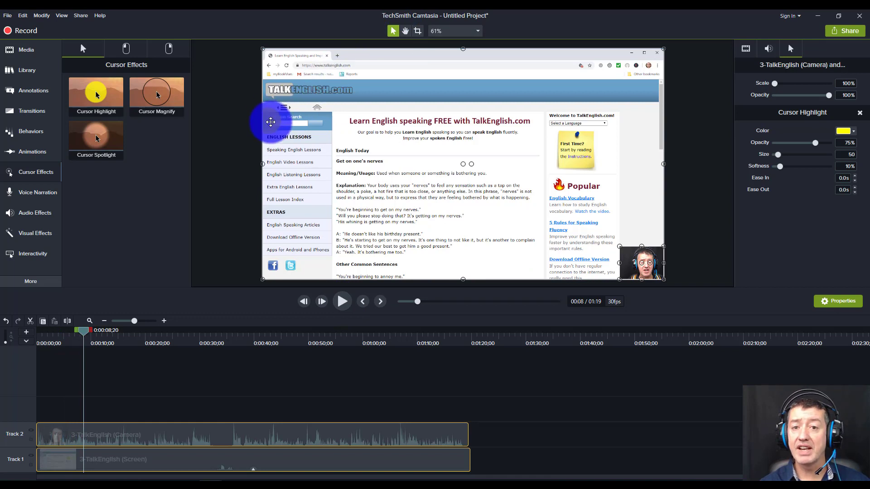
left_click_drag(270, 122, 271, 124)
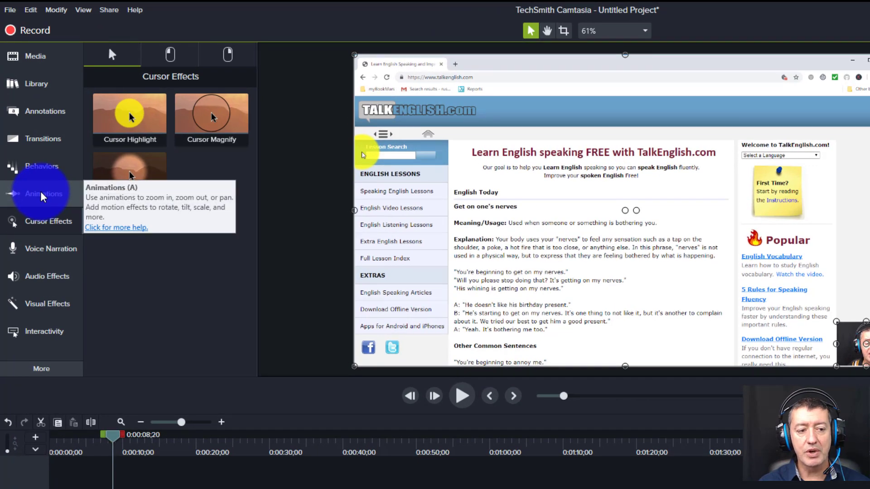
Add a 148% Zoom-n-Pan zoom at 00:08, framed on the page's top-left lesson menu
left_click(41, 193)
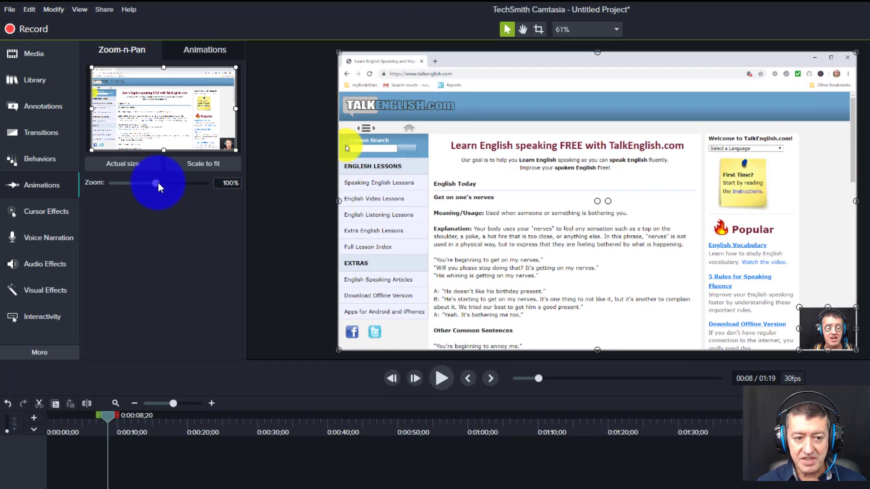
left_click_drag(158, 183, 185, 186)
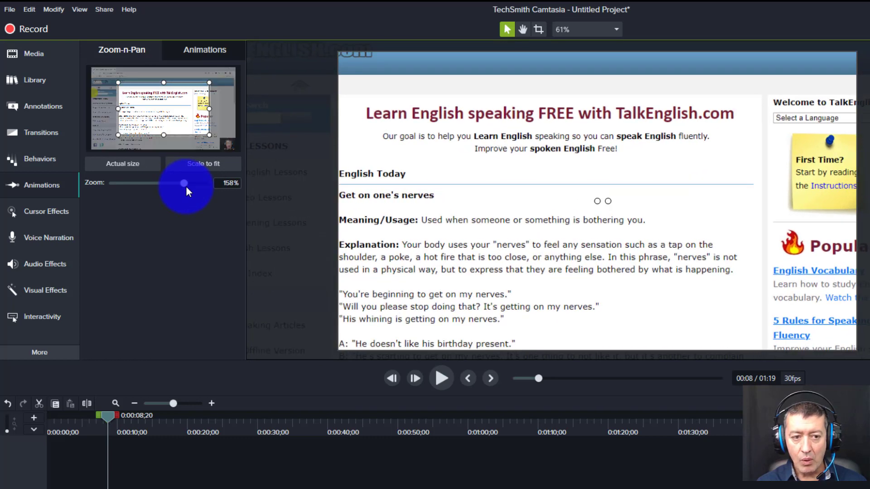
left_click_drag(458, 171, 612, 263)
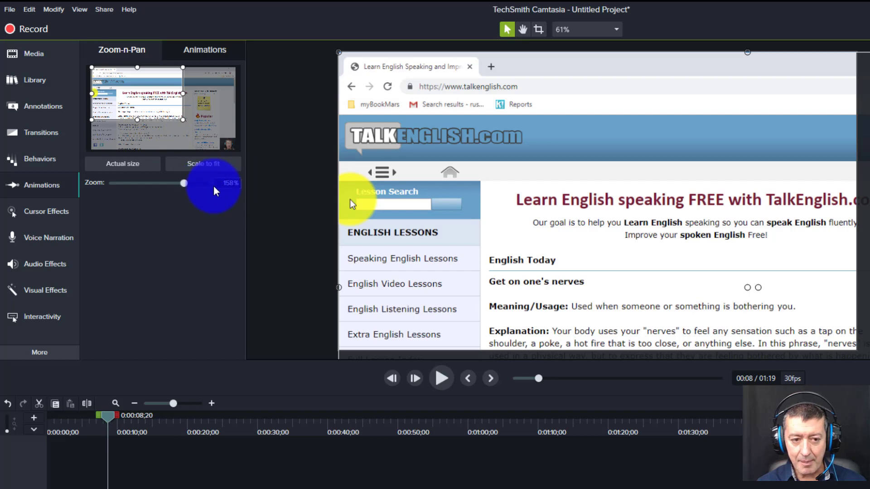
left_click_drag(183, 186, 178, 183)
left_click_drag(514, 219, 503, 219)
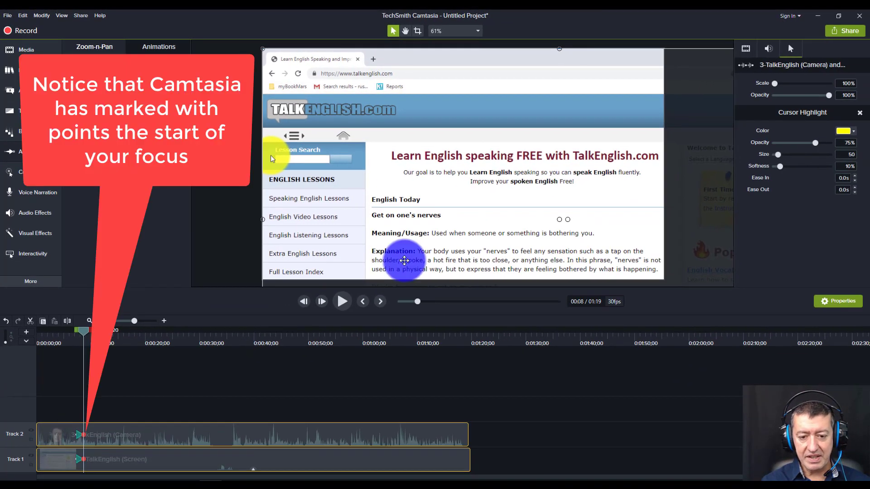
Reduce the 00:08 zoom to 138% and replay the preview through to 0:16;05
left_click(343, 302)
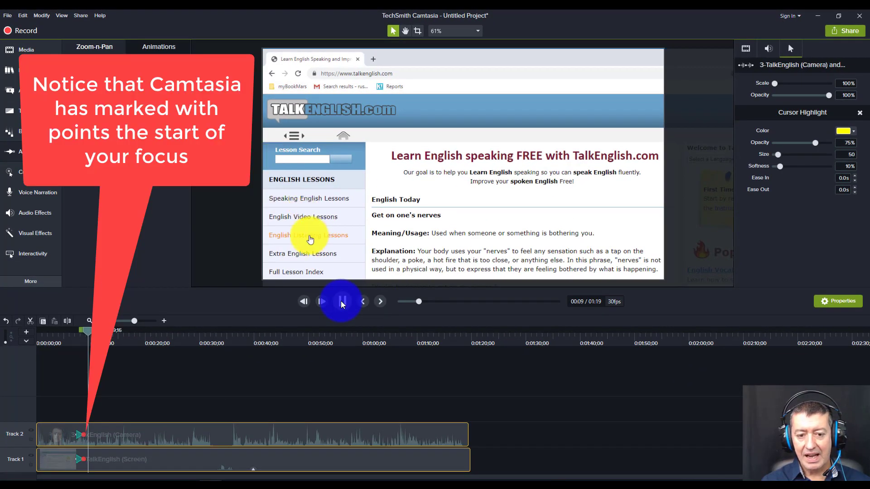
left_click(342, 302)
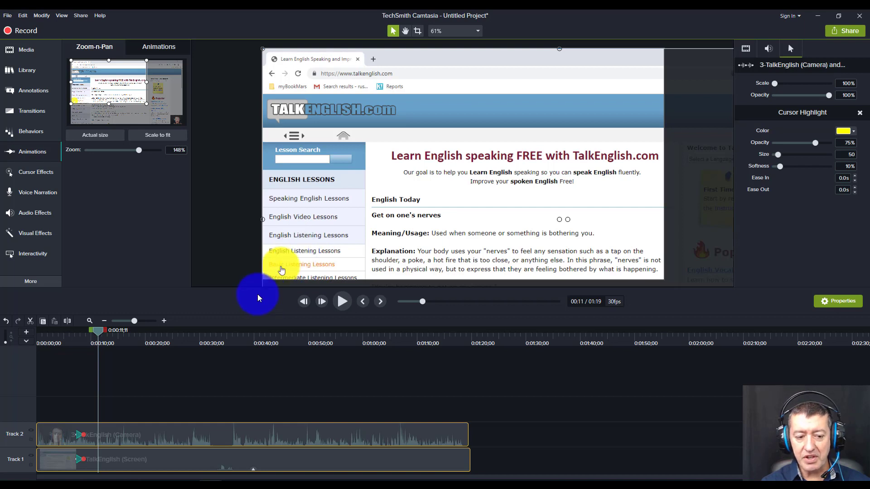
left_click_drag(100, 331, 86, 330)
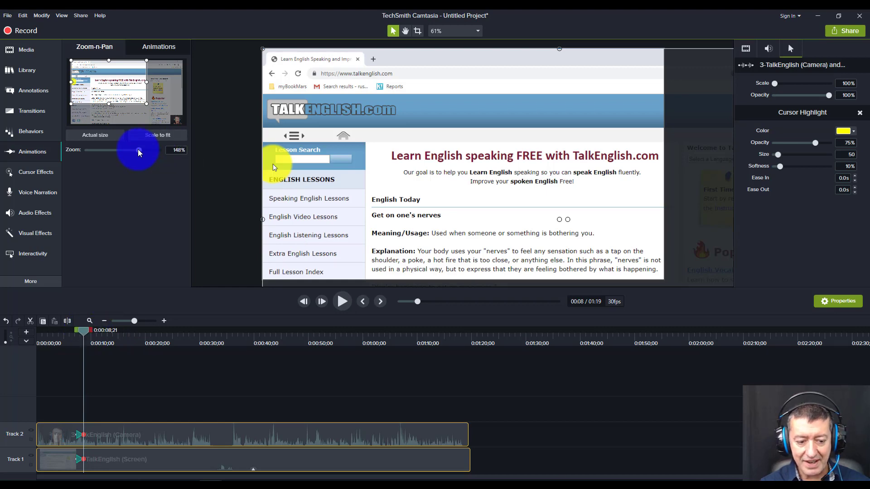
left_click_drag(138, 148, 134, 147)
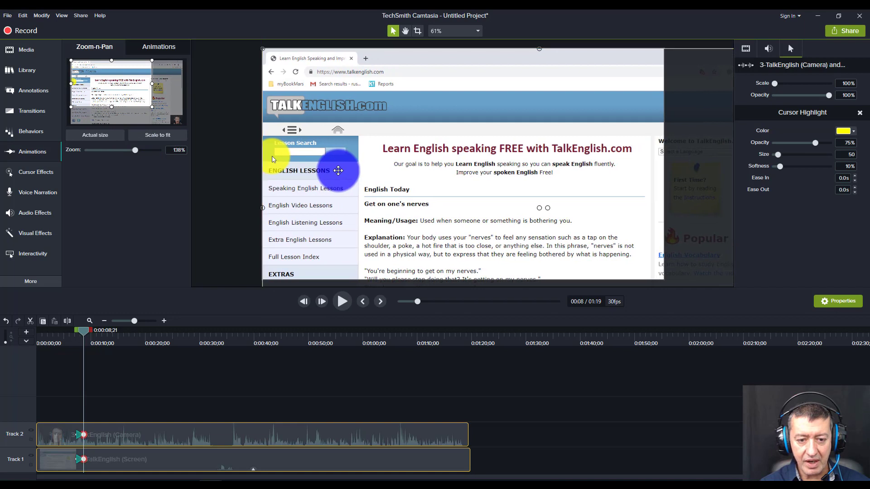
left_click(342, 301)
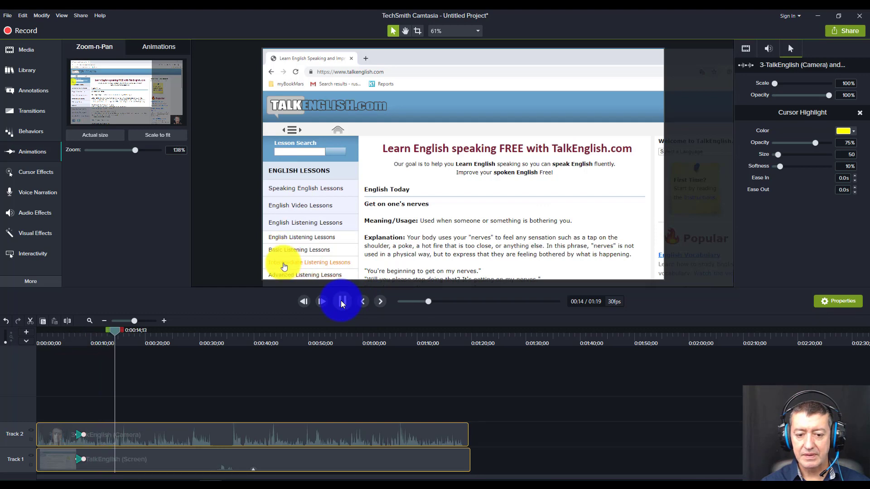
left_click(342, 303)
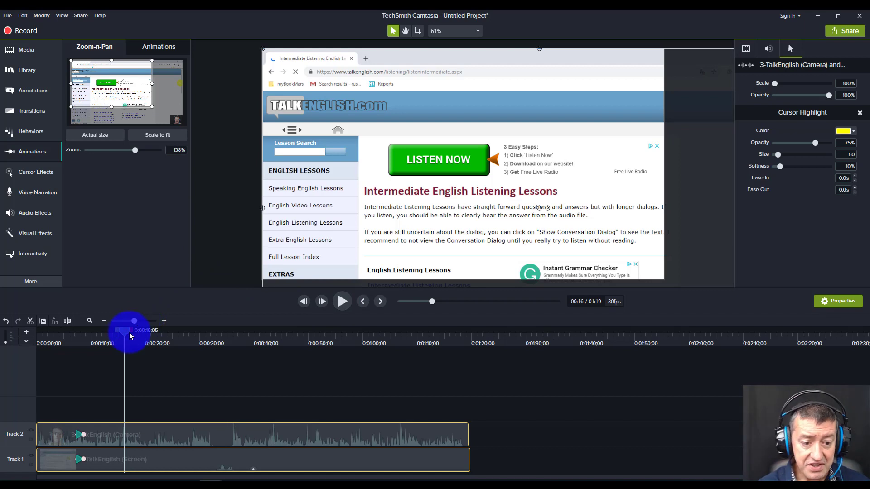
Step the playhead back frame by frame from 0:15;28 to 0:15;07
left_click_drag(127, 330, 122, 330)
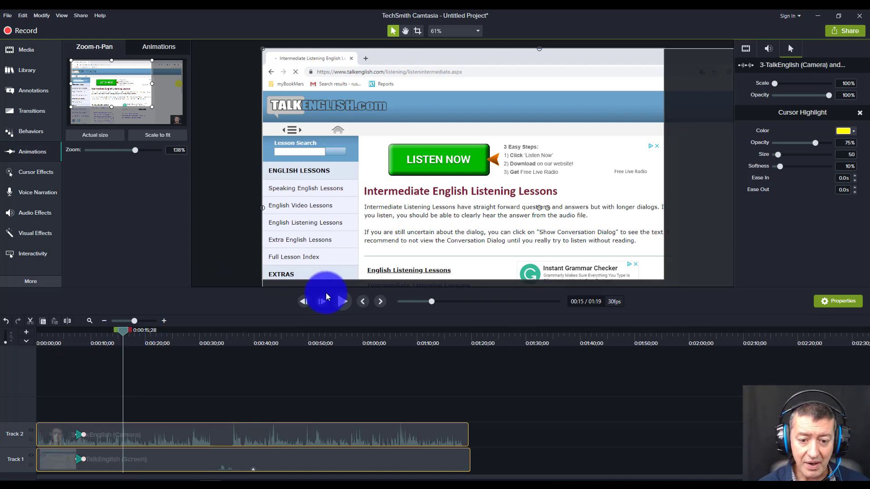
left_click(304, 302)
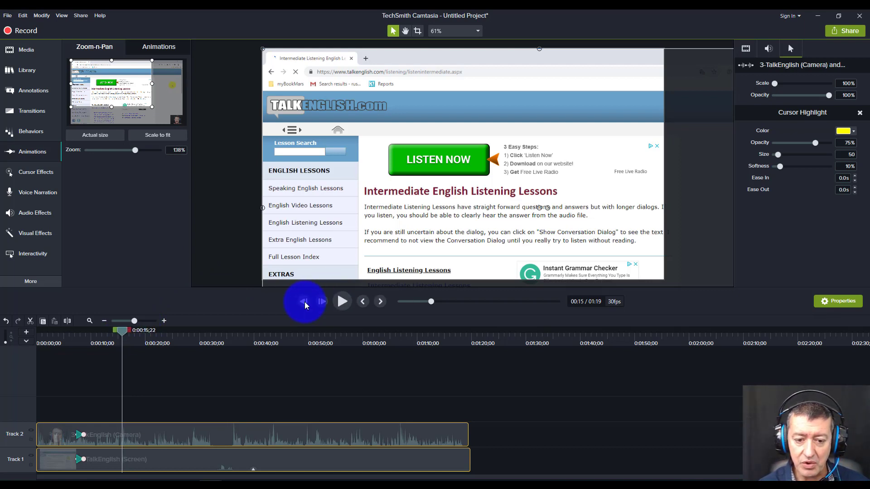
left_click(305, 302)
left_click(305, 302)
left_click(304, 301)
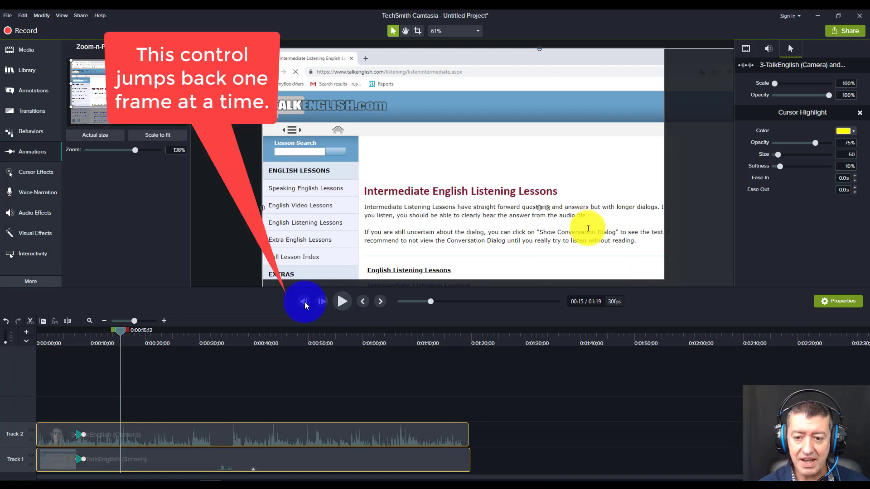
left_click(304, 302)
left_click(305, 302)
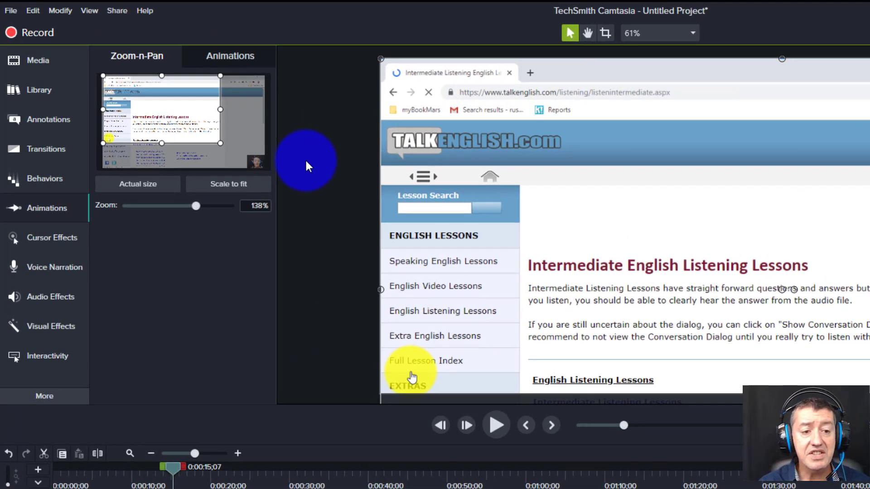
Zoom out to 100% at 0:15;07 with Scale to fit, then return to 0:05;17
left_click(221, 189)
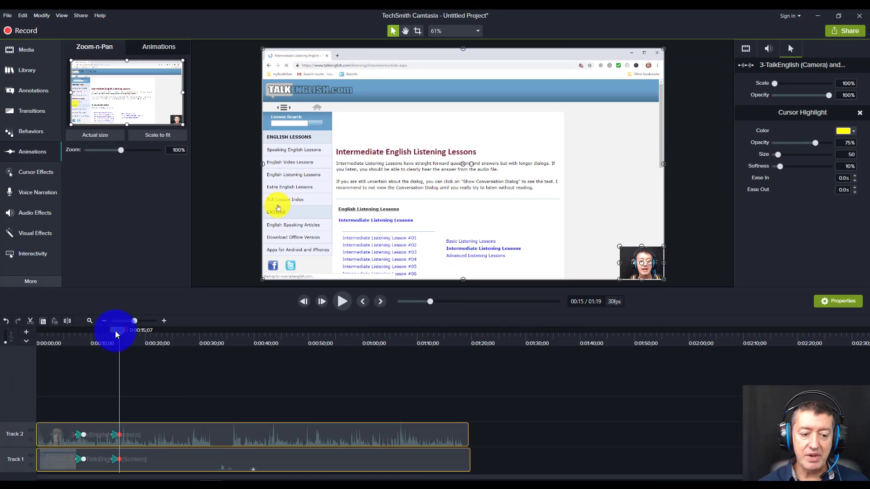
left_click_drag(115, 330, 67, 331)
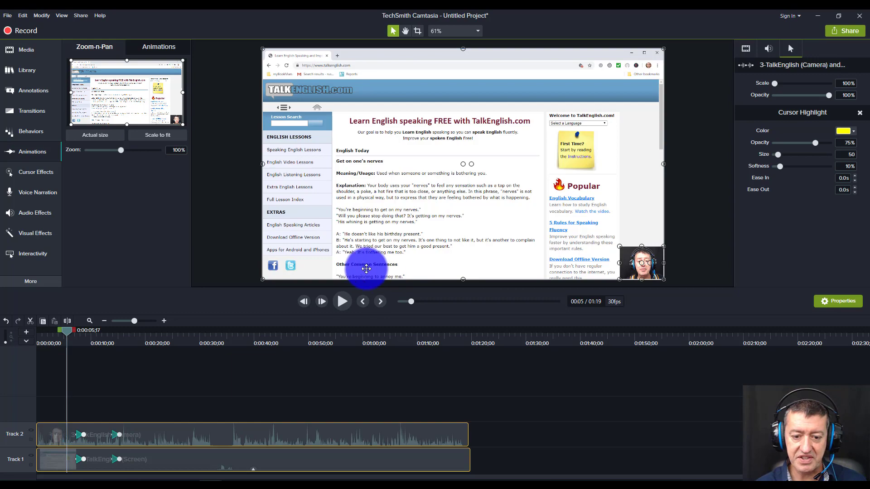
left_click(342, 306)
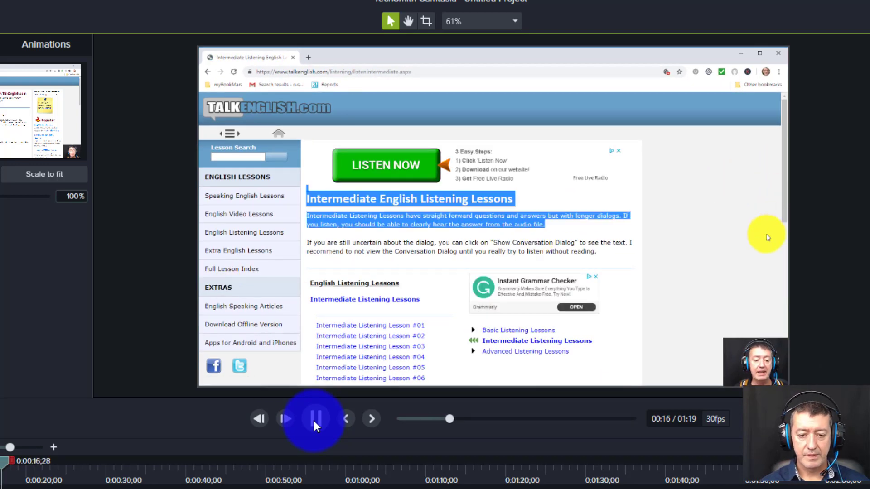
left_click(314, 420)
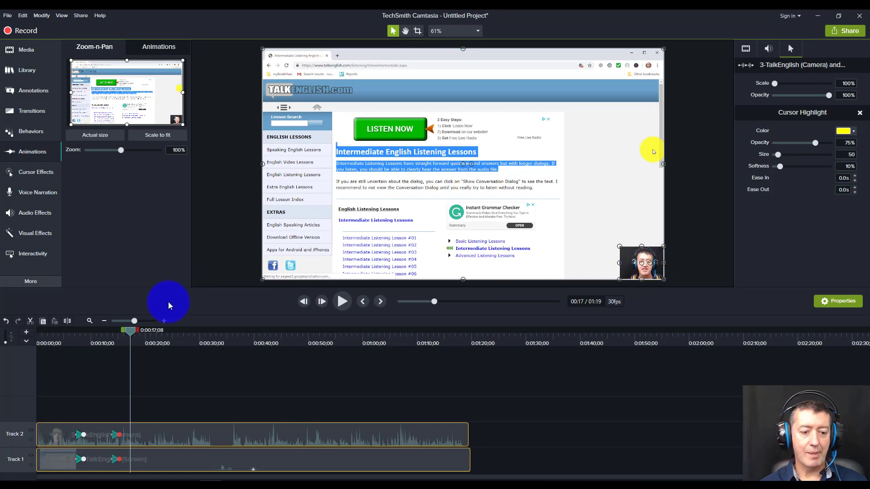
Delete the zoom animation from the Track 2 camera clip, undoing an accidental clip deletion
left_click_drag(128, 333, 99, 333)
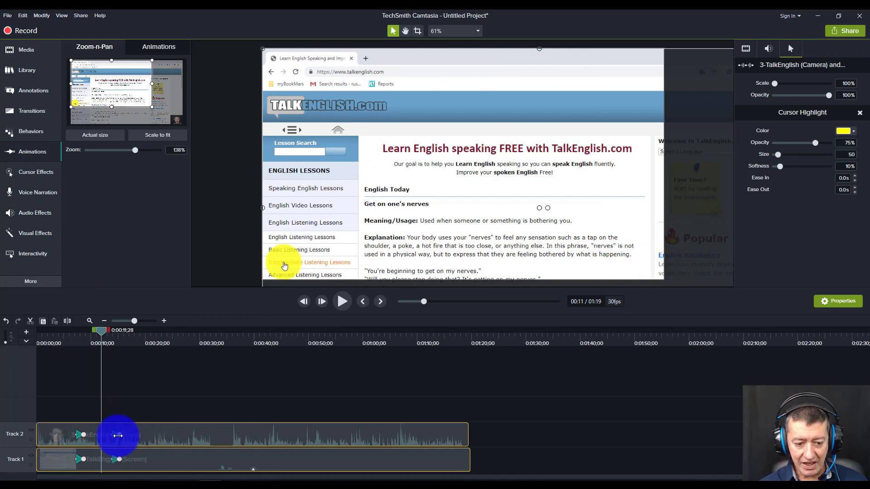
left_click_drag(102, 332, 119, 337)
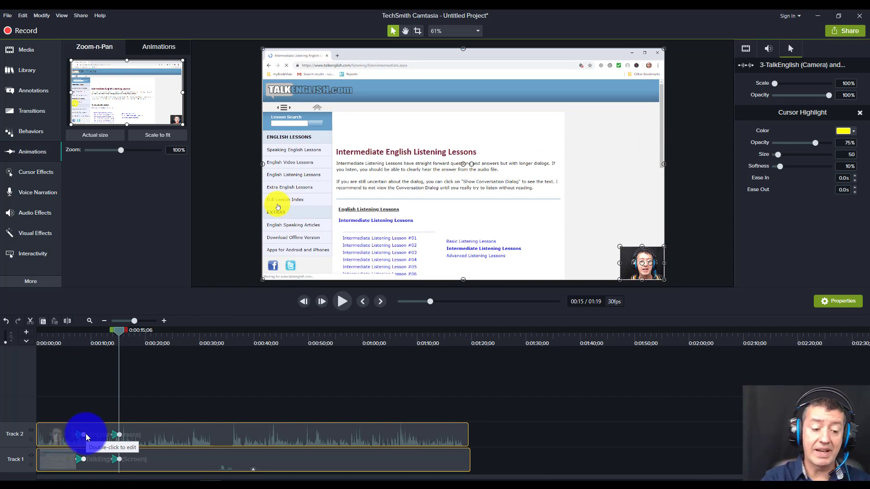
left_click(115, 433)
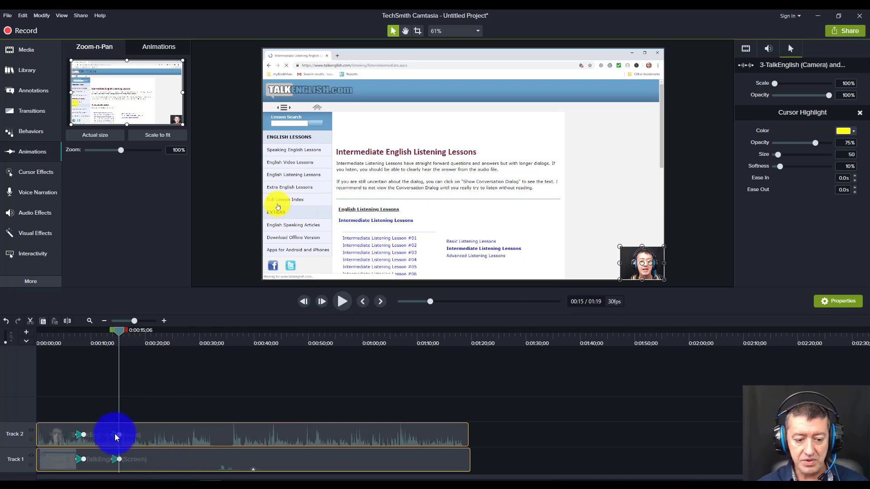
left_click_drag(120, 436, 83, 435)
key("Delete")
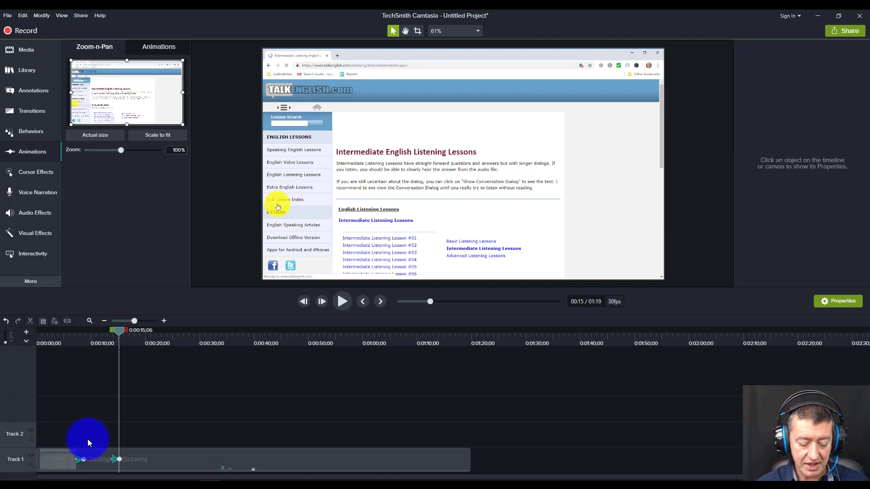
key("ctrl+z")
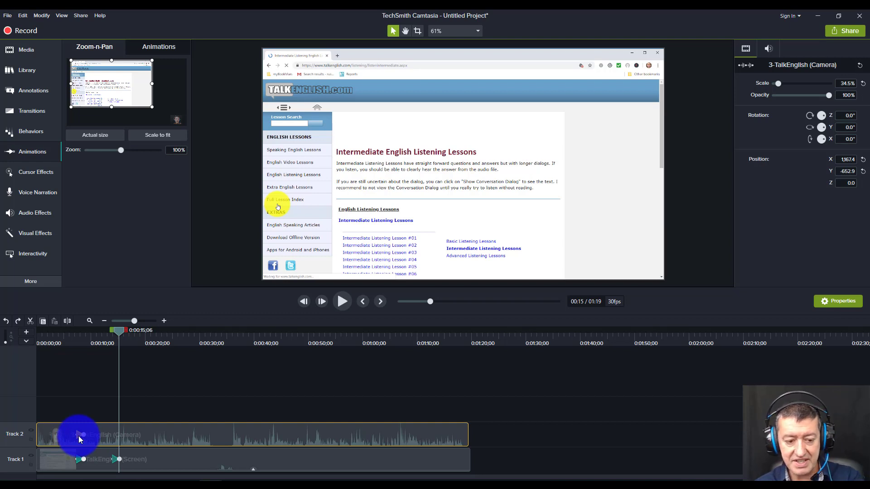
left_click(78, 436, "ctrl")
left_click(80, 436)
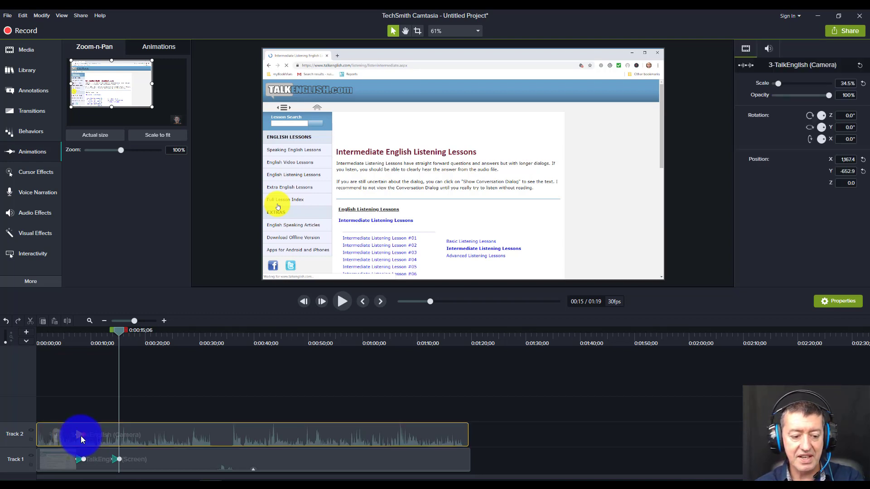
right_click(81, 436)
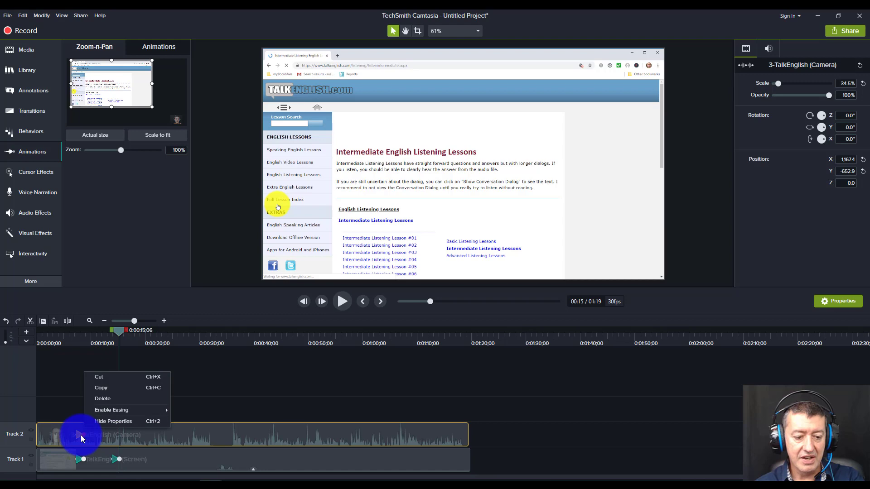
left_click(107, 399)
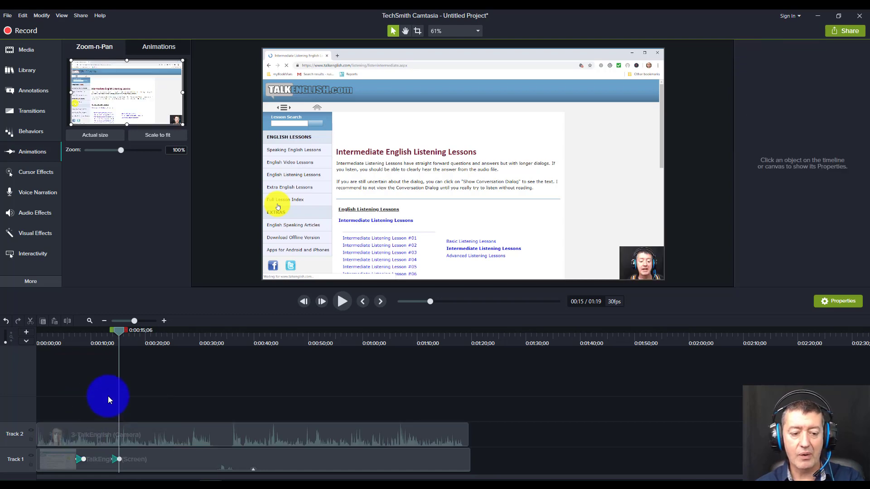
Replay the zoom from about 0:05 to 0:16, then lock Track 2 holding the camera clip
left_click_drag(121, 333, 72, 335)
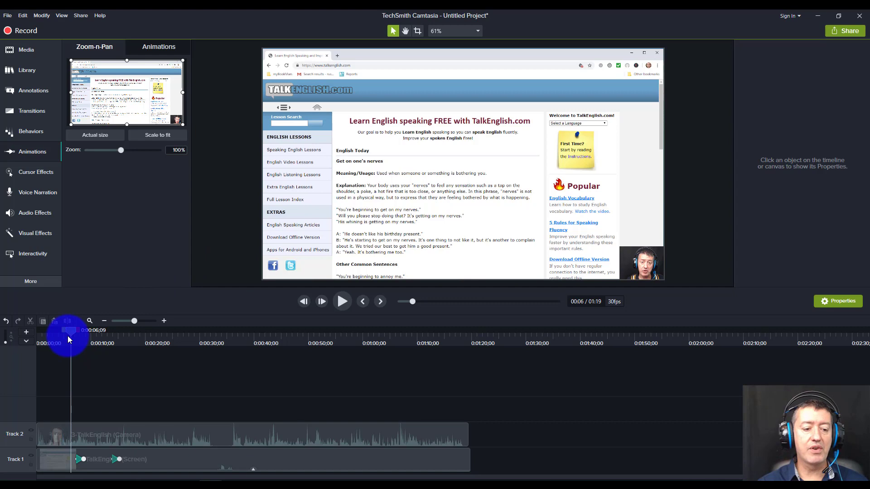
left_click_drag(69, 333, 68, 332)
left_click(347, 300)
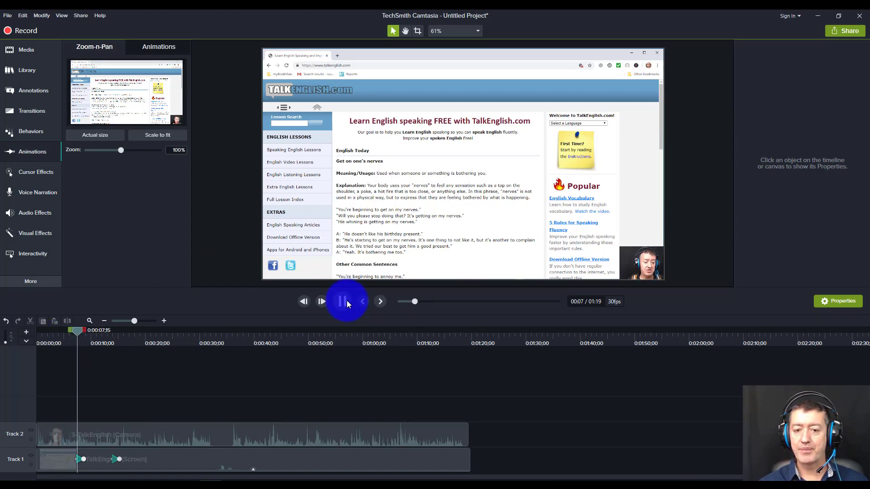
left_click(347, 301)
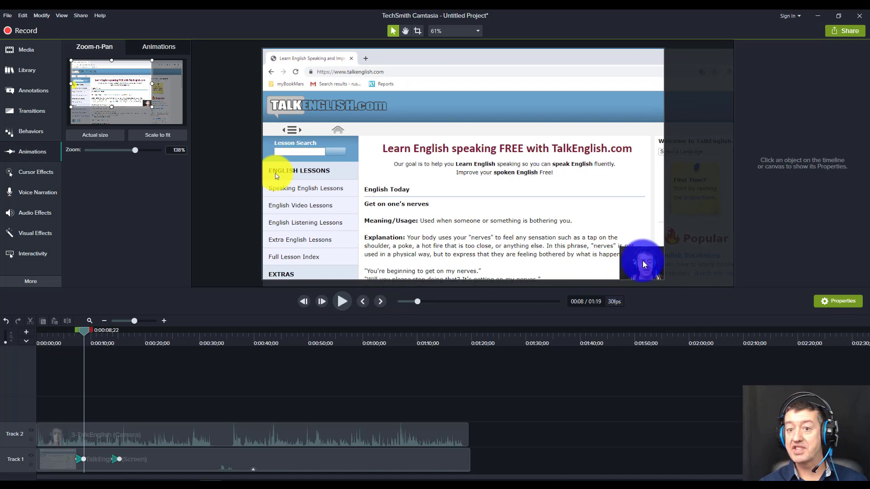
left_click(349, 301)
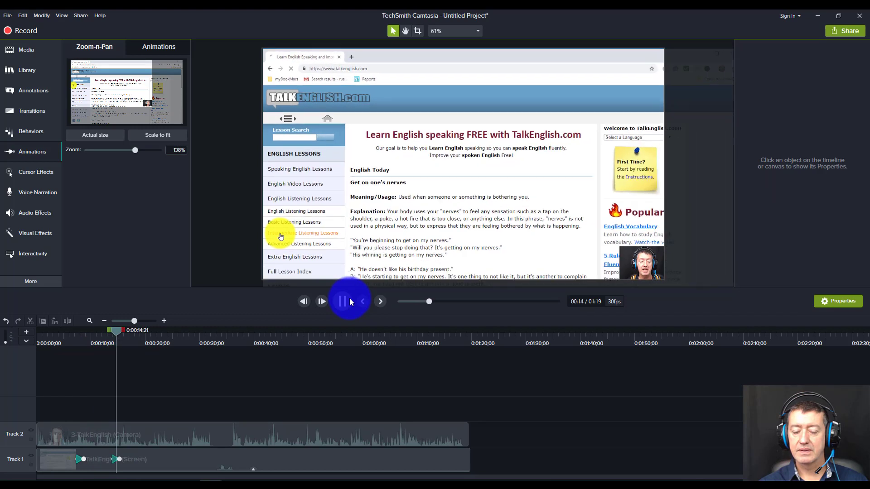
left_click(340, 300)
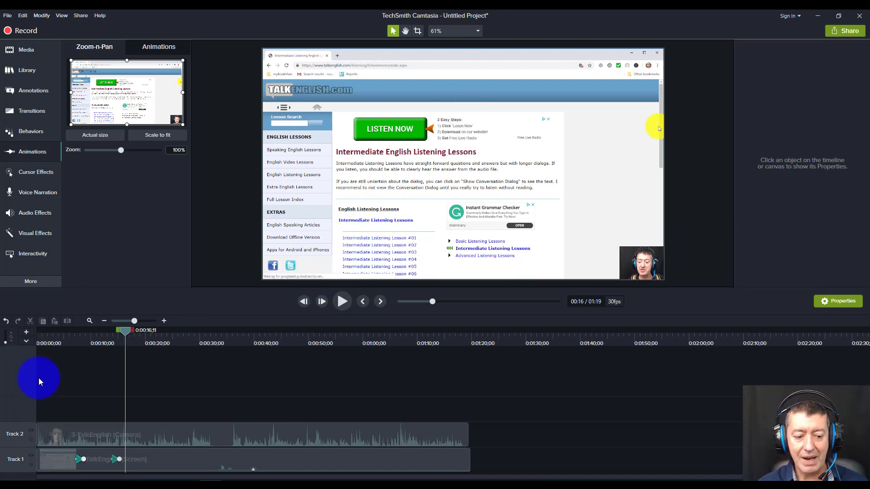
left_click(31, 439)
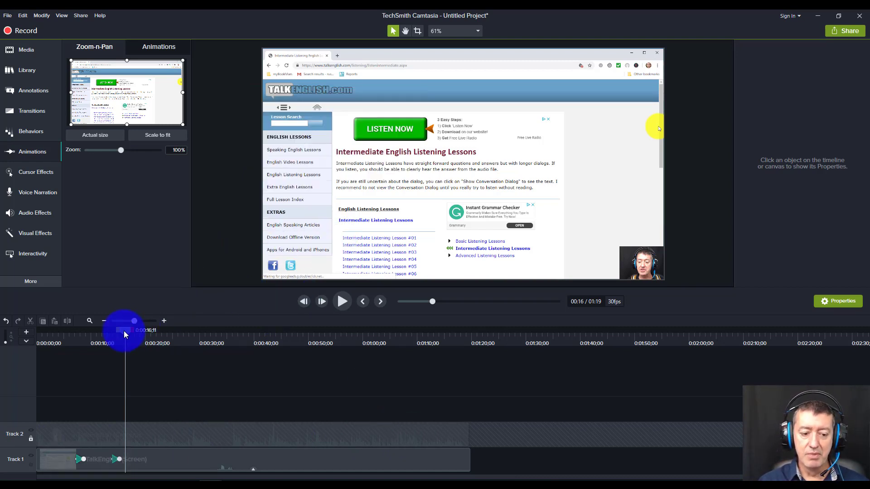
Position the playhead at about 0:22, fine-tuned frame by frame onto the Lesson #01 page
left_click_drag(124, 329, 167, 330)
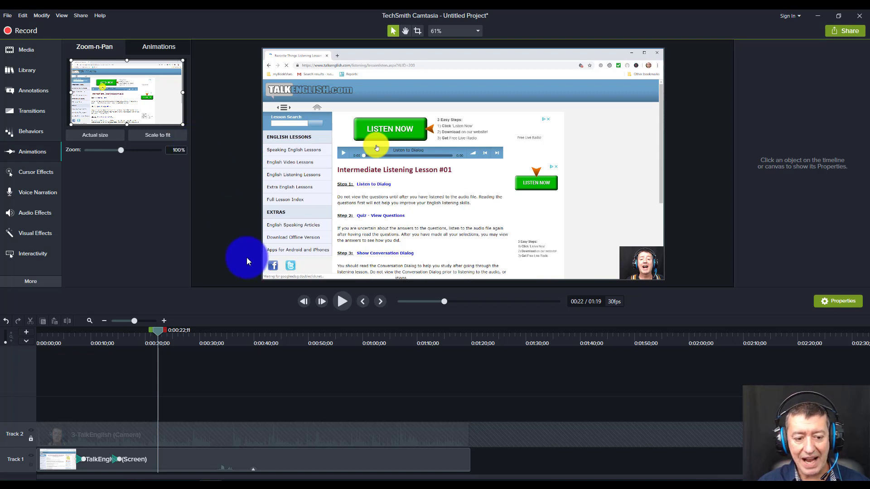
left_click(306, 303)
left_click(305, 303)
left_click(306, 302)
left_click(306, 303)
left_click(306, 302)
left_click(306, 303)
left_click(306, 303)
left_click(305, 303)
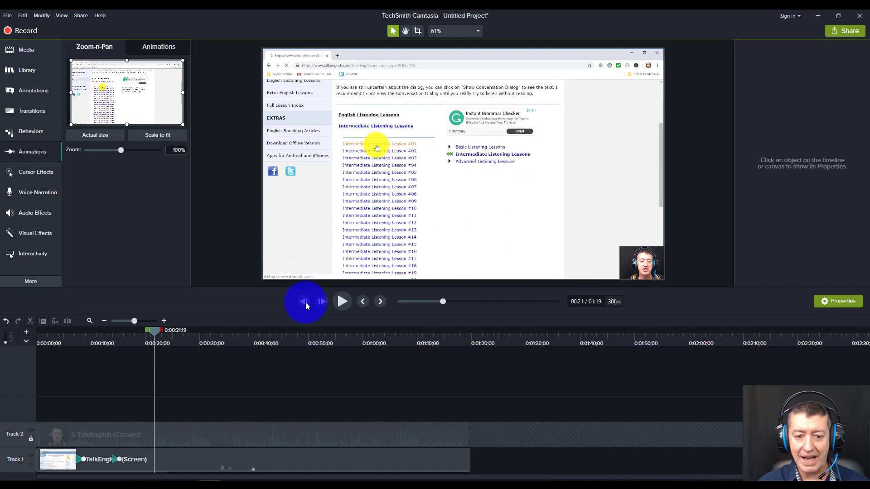
left_click(322, 303)
left_click(322, 303)
left_click(323, 303)
left_click(323, 303)
left_click(323, 303)
left_click(323, 303)
left_click(323, 303)
left_click(323, 303)
left_click(322, 302)
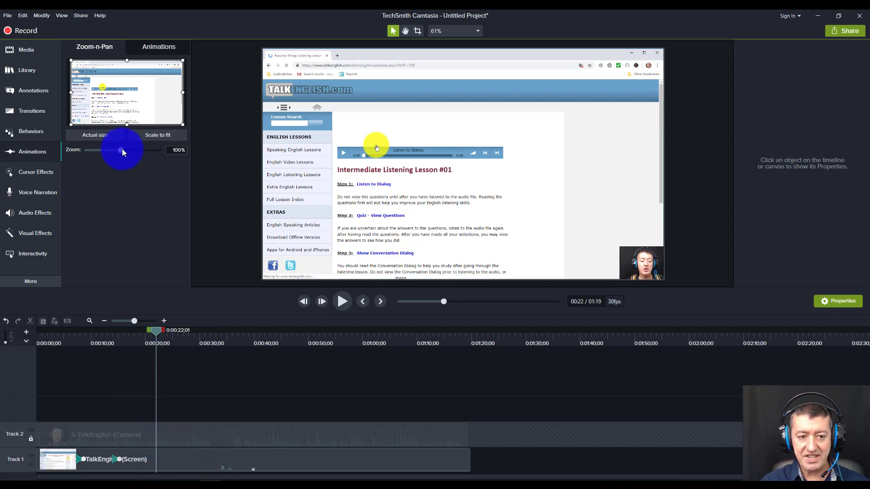
Zoom in to 161% at 0:22, framed around the lesson's audio player
left_click_drag(121, 148, 144, 150)
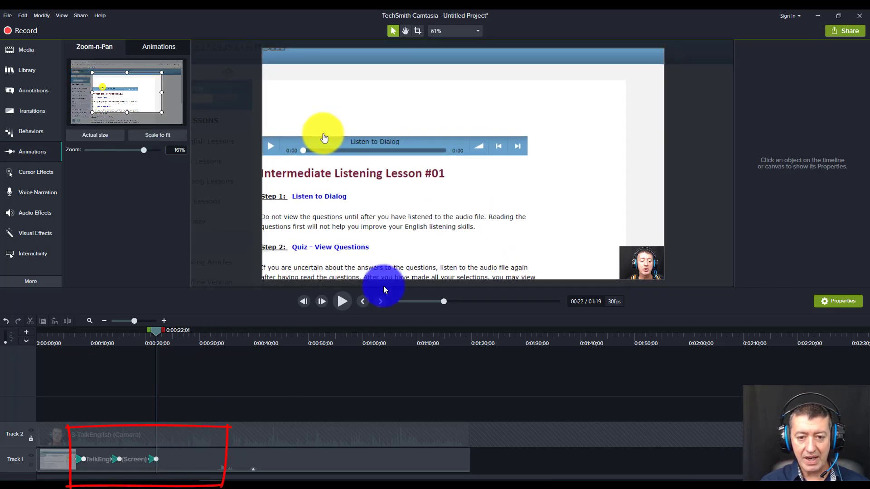
left_click_drag(408, 196, 456, 203)
key("Escape")
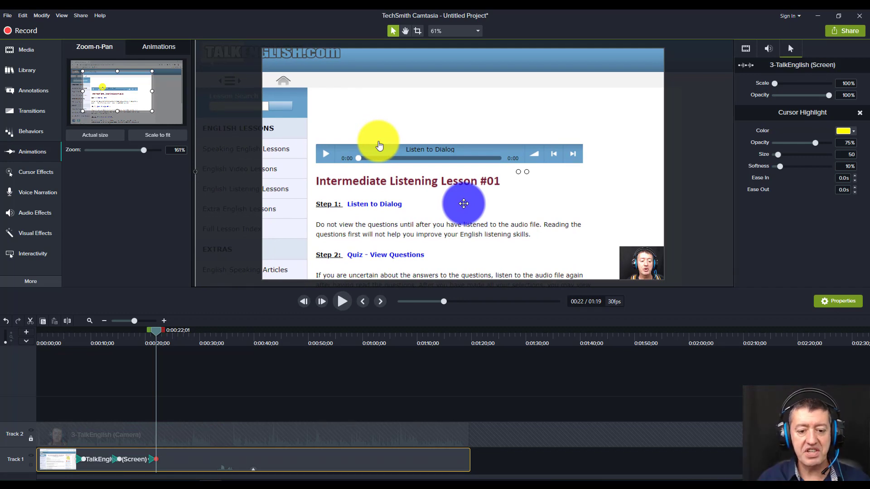
Preview to about 0:28, settle on the 0:27 frame, and zoom back out to 100% with Scale to fit
left_click(341, 303)
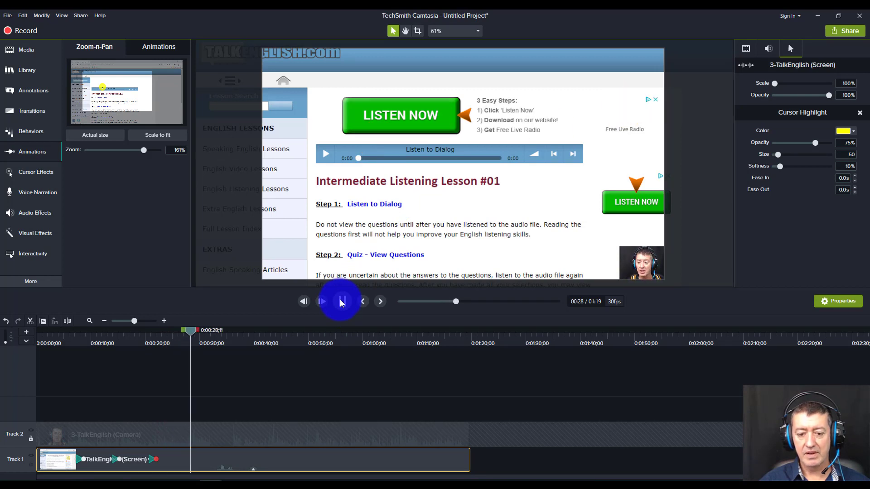
left_click(342, 302)
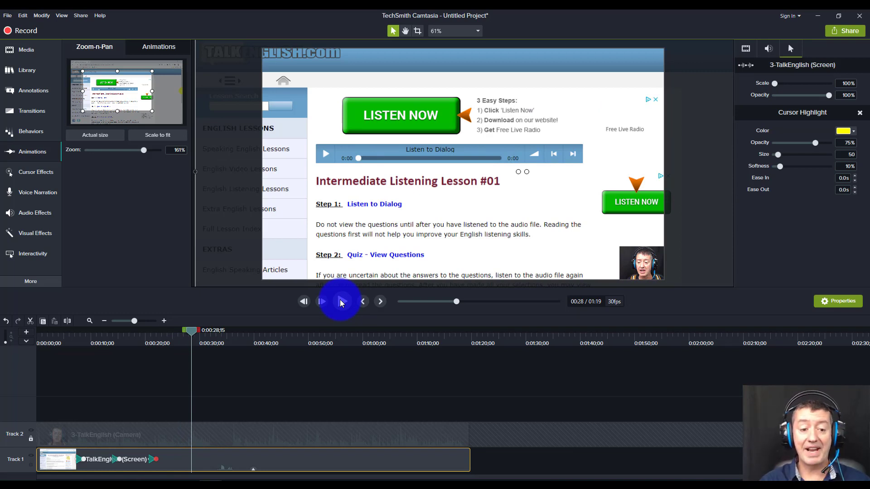
left_click_drag(193, 329, 186, 330)
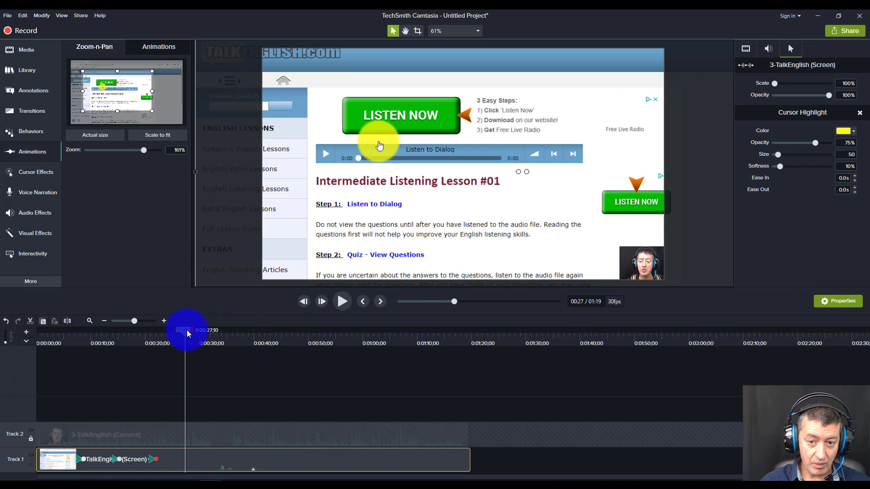
left_click(325, 304)
left_click(325, 304)
left_click(324, 303)
left_click(324, 303)
left_click(324, 303)
left_click(323, 302)
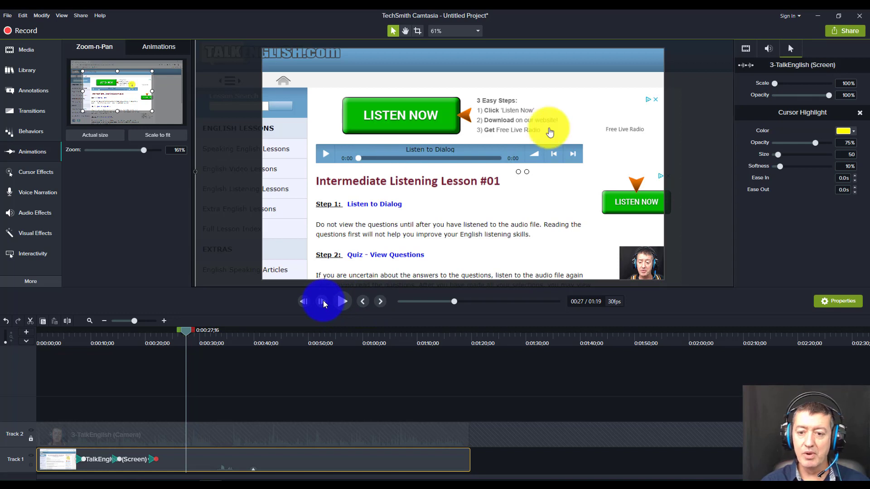
left_click(303, 302)
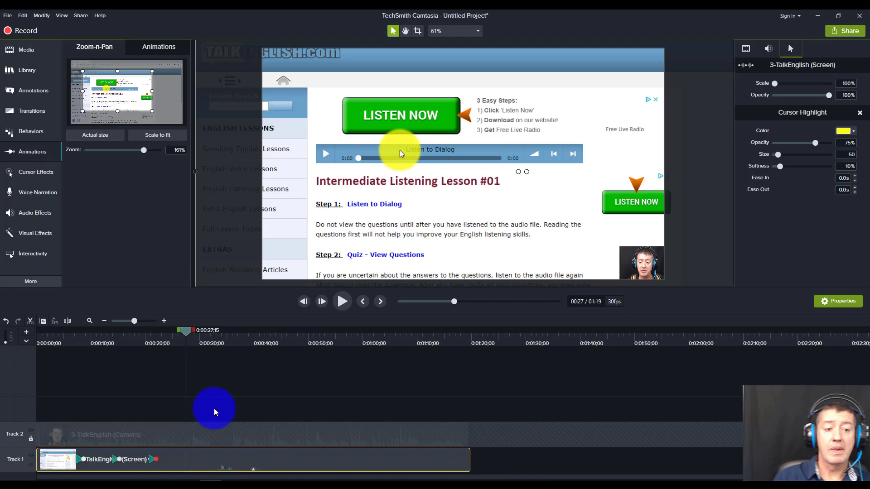
left_click(153, 135)
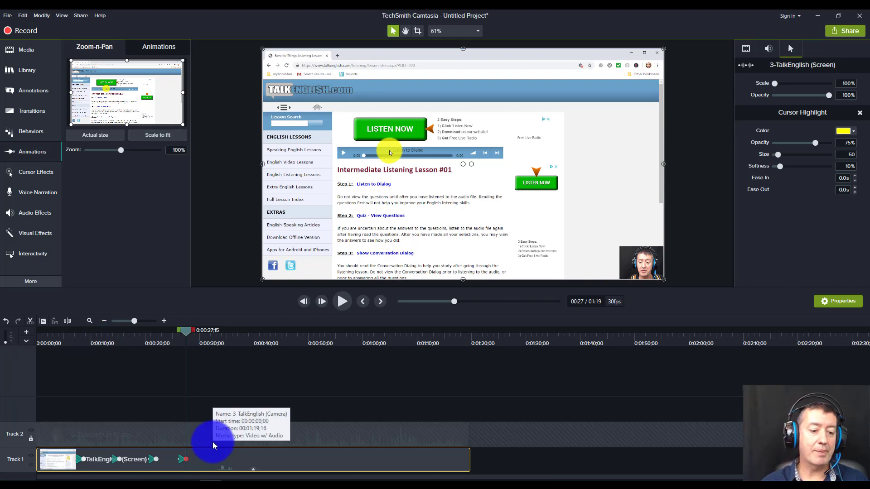
left_click_drag(186, 333, 140, 333)
left_click(342, 301)
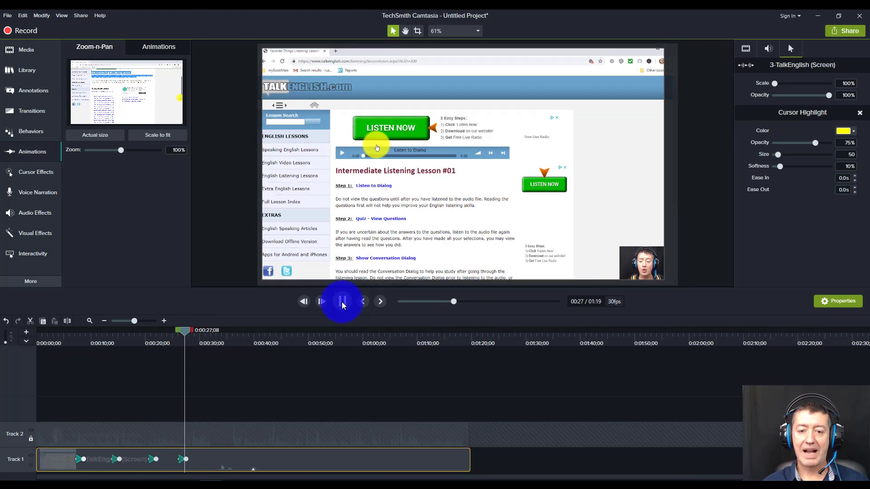
left_click(341, 301)
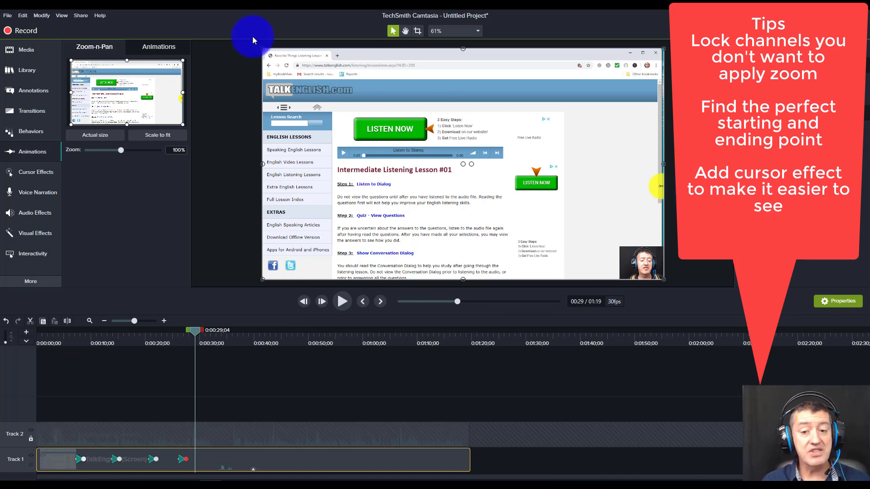
Open the Cursor Effects panel and drag Cursor Highlight toward the TalkEnglish recording clip
left_click(25, 175)
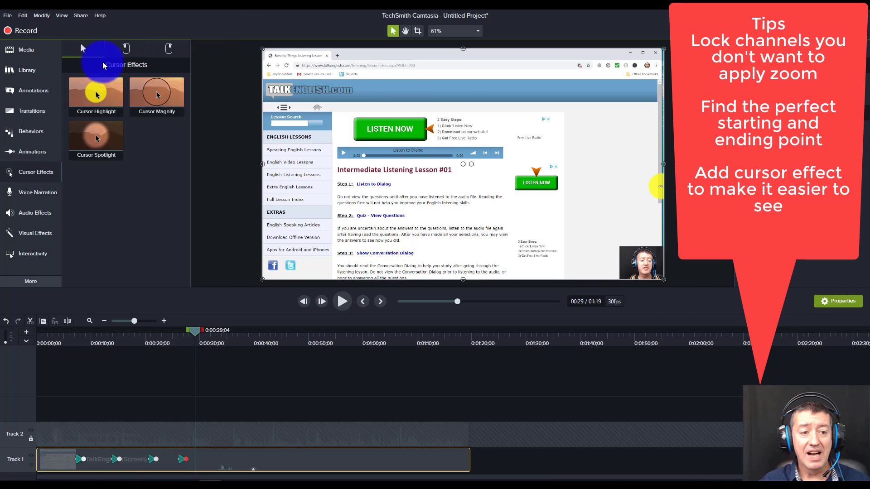
mouse_move(90, 95)
left_mouse_down()
mouse_move(156, 394)
mouse_move(163, 278)
mouse_move(105, 84)
mouse_move(101, 93)
left_mouse_up()
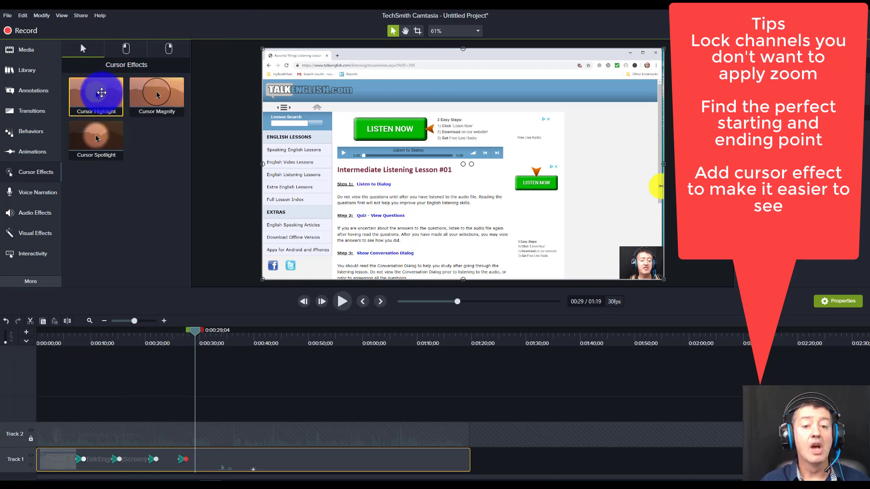